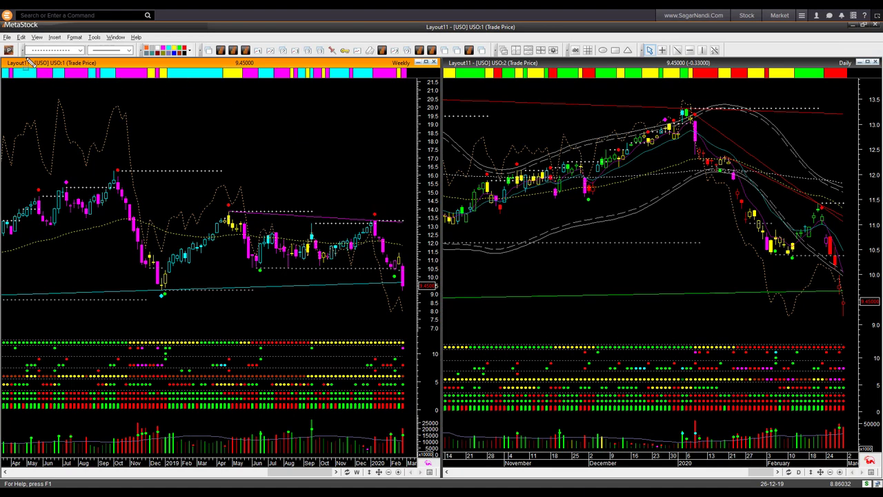
- Mark the title of the weekly USO chart and the Weekly and Daily timeframe labels of the two charts
{"action": "left_click_drag", "start_coordinate": [27, 60], "coordinate": [111, 86]}
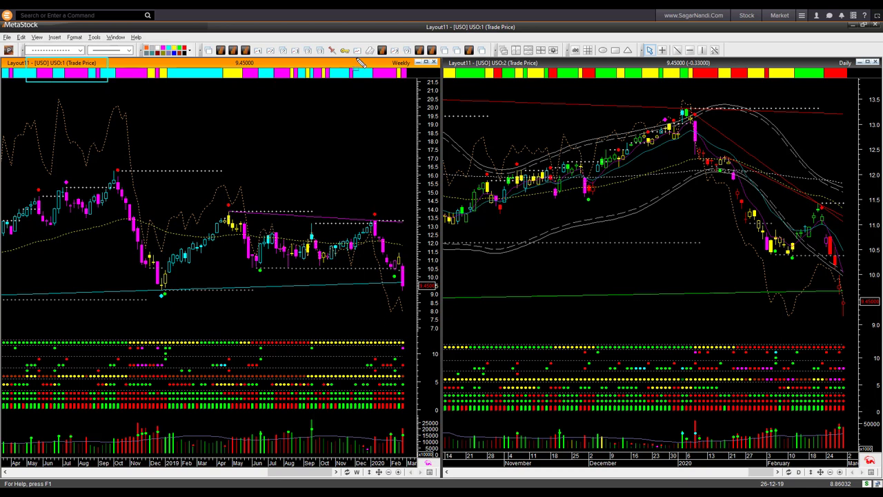
{"action": "left_click_drag", "start_coordinate": [387, 61], "coordinate": [856, 92]}
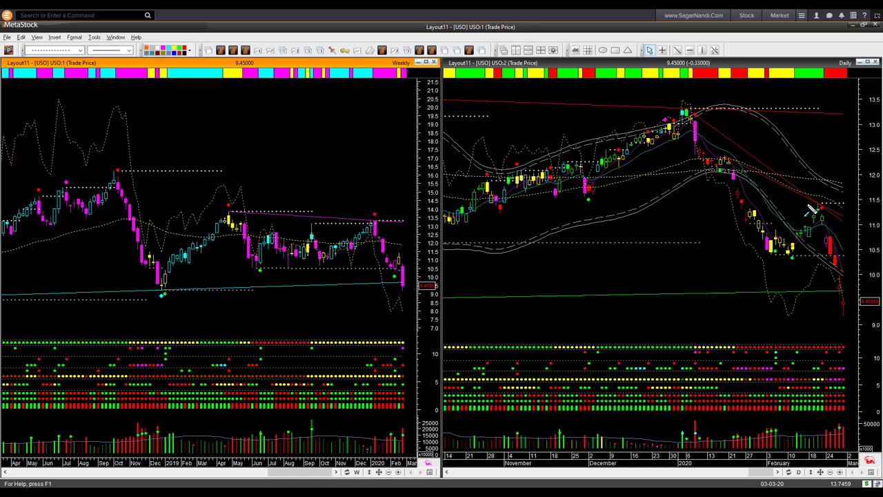
- Box the February swing high and the late-January low on the daily USO chart, with arrows leading to the low and up to the high
{"action": "left_click_drag", "start_coordinate": [801, 197], "coordinate": [833, 226]}
{"action": "left_click_drag", "start_coordinate": [742, 228], "coordinate": [781, 264]}
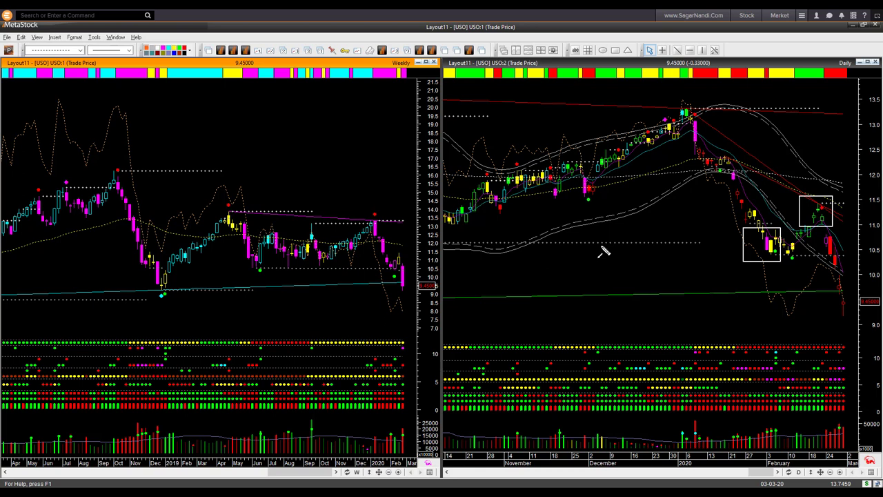
{"action": "left_click_drag", "start_coordinate": [619, 250], "coordinate": [745, 253]}
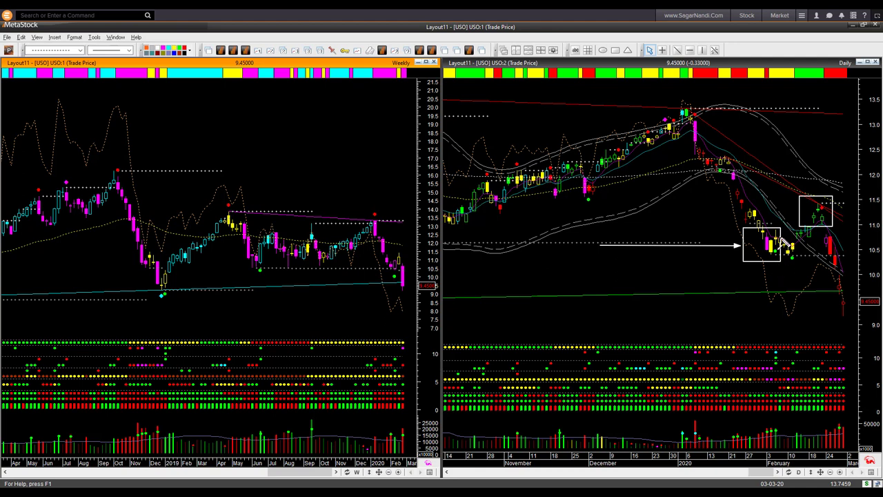
{"action": "left_click_drag", "start_coordinate": [781, 241], "coordinate": [800, 205]}
- Box the early-January peak on the daily USO chart and draw arrows to the peak and down toward the late-January low
{"action": "left_click_drag", "start_coordinate": [657, 88], "coordinate": [710, 130]}
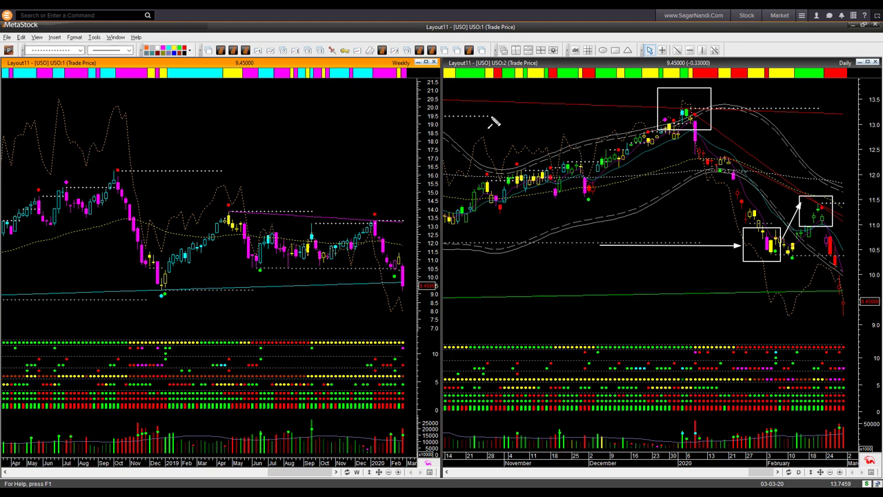
{"action": "left_click_drag", "start_coordinate": [492, 116], "coordinate": [659, 116]}
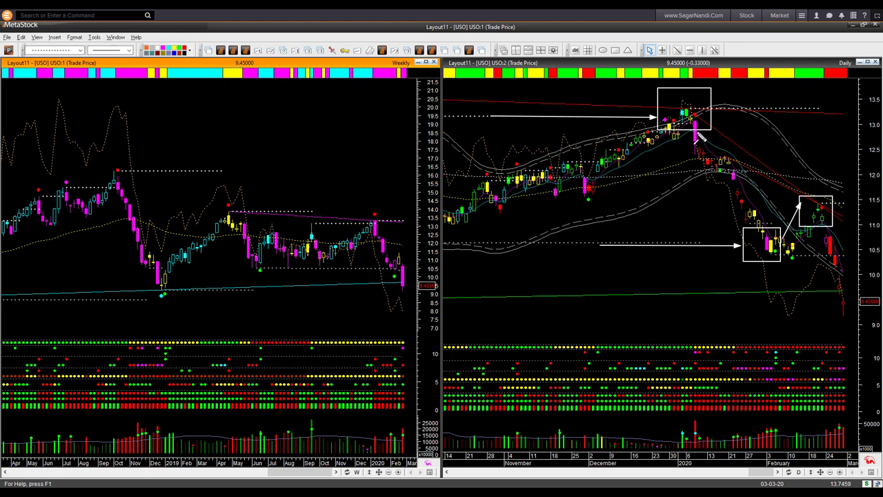
{"action": "left_click_drag", "start_coordinate": [699, 137], "coordinate": [752, 222]}
- Box the February high again on the daily USO chart and add arrows for the drop to the latest candle, its volume and a rebound
{"action": "left_click_drag", "start_coordinate": [804, 198], "coordinate": [829, 221]}
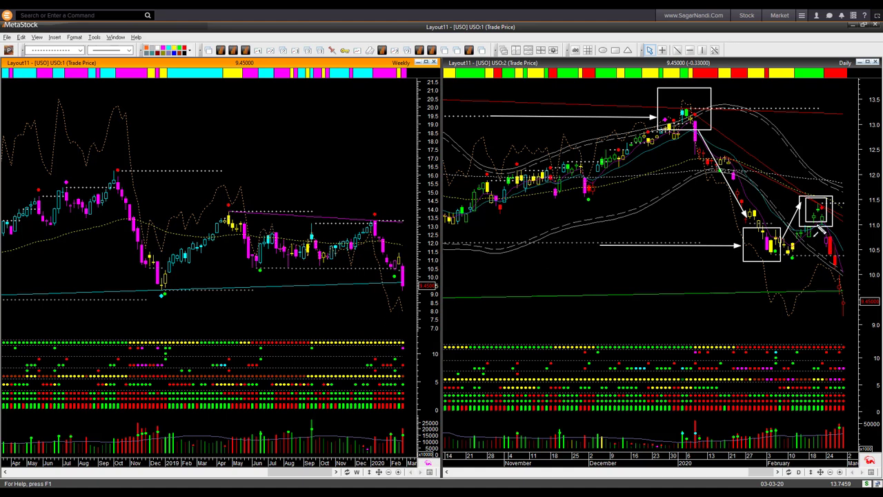
{"action": "left_click_drag", "start_coordinate": [818, 229], "coordinate": [839, 299]}
{"action": "left_click_drag", "start_coordinate": [591, 306], "coordinate": [826, 304]}
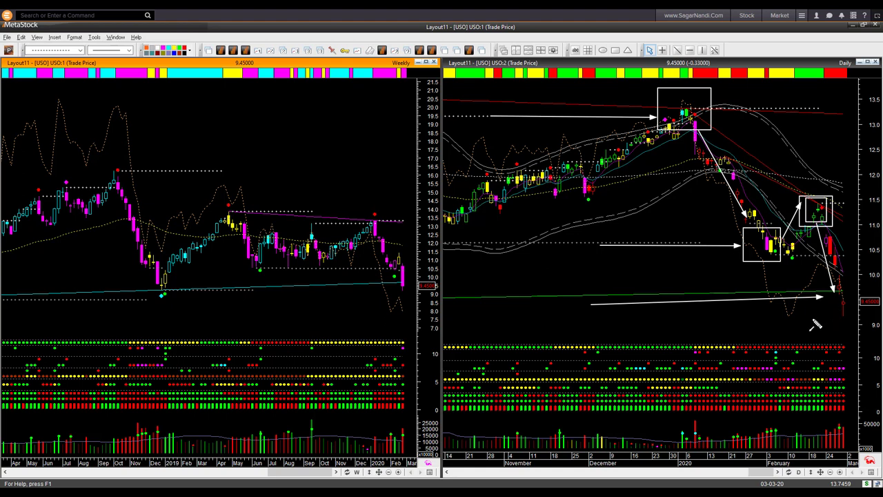
{"action": "left_click_drag", "start_coordinate": [793, 326], "coordinate": [840, 316]}
{"action": "left_click_drag", "start_coordinate": [818, 421], "coordinate": [846, 422]}
{"action": "left_click_drag", "start_coordinate": [849, 302], "coordinate": [856, 272]}
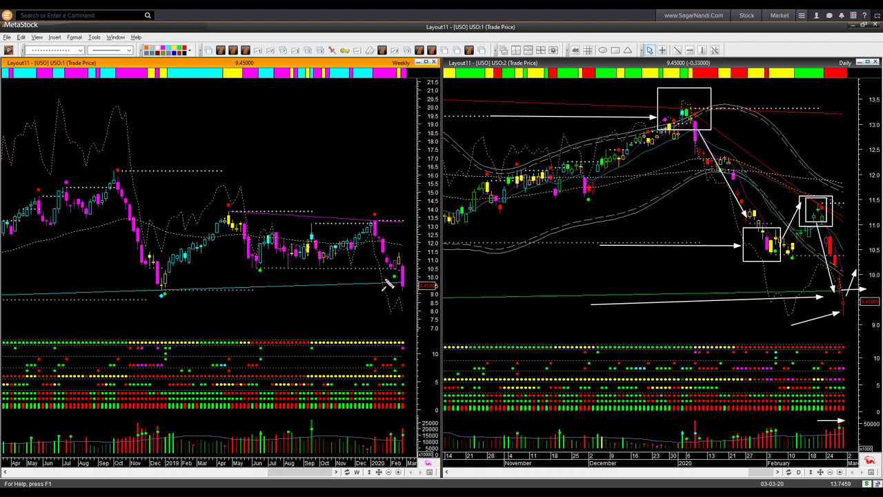
- Draw arrows at the latest weekly and daily USO candles showing the fall to the support trendline and a bounce
{"action": "left_click_drag", "start_coordinate": [406, 283], "coordinate": [436, 291]}
{"action": "left_click_drag", "start_coordinate": [377, 277], "coordinate": [400, 293]}
{"action": "left_click_drag", "start_coordinate": [400, 294], "coordinate": [413, 277]}
{"action": "mouse_move", "coordinate": [816, 279]}
{"action": "left_mouse_down"}
{"action": "mouse_move", "coordinate": [846, 317]}
{"action": "mouse_move", "coordinate": [868, 276]}
{"action": "left_mouse_up"}
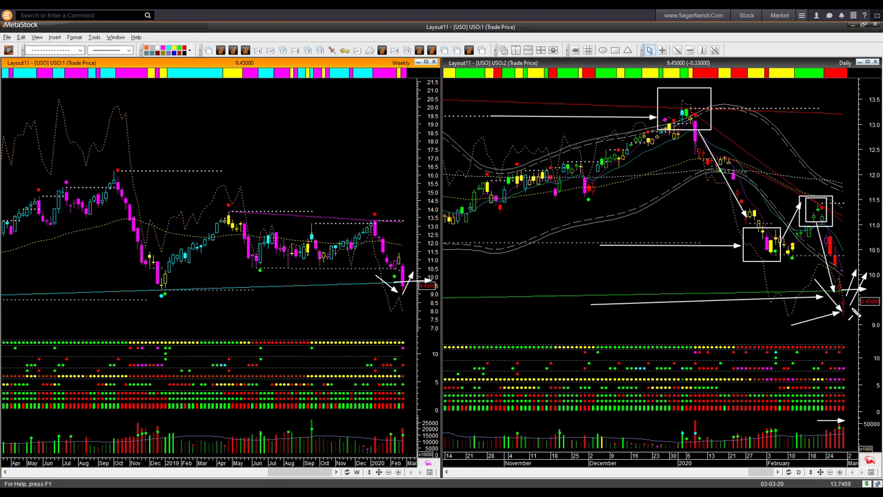
- Clear all drawings and mark a rebound from the latest daily USO candle toward the area below the February high
{"action": "key", "text": "e"}
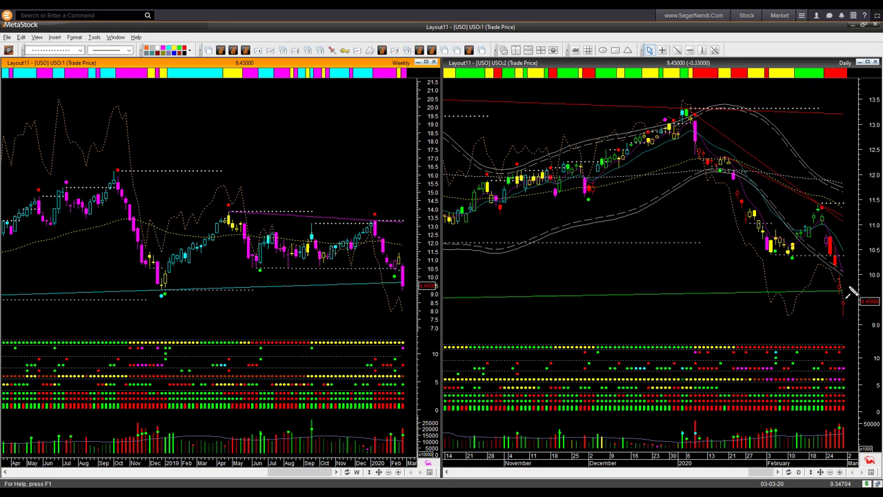
{"action": "left_click_drag", "start_coordinate": [843, 290], "coordinate": [860, 238]}
{"action": "left_click_drag", "start_coordinate": [822, 205], "coordinate": [874, 244]}
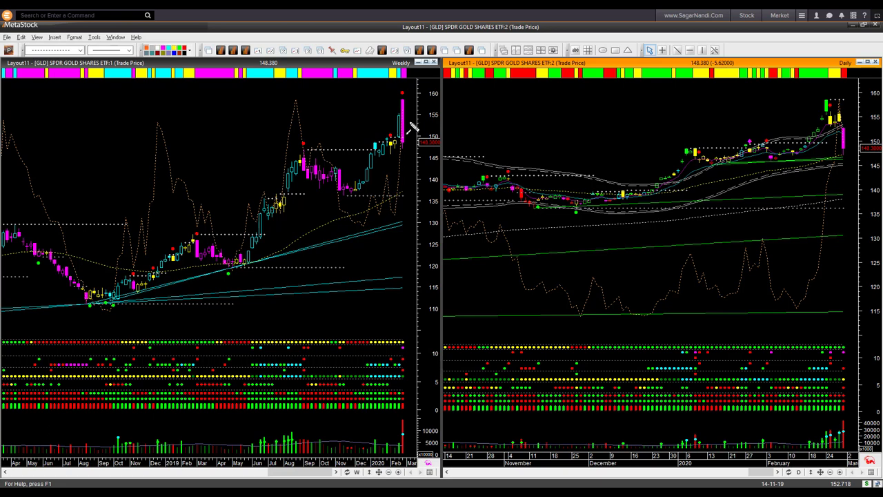
- Point arrows at the last two weekly GLD candles, the latest signal dots and the latest volume bar
{"action": "left_click_drag", "start_coordinate": [364, 87], "coordinate": [400, 112]}
{"action": "left_click_drag", "start_coordinate": [369, 111], "coordinate": [399, 131]}
{"action": "left_click_drag", "start_coordinate": [415, 324], "coordinate": [407, 351]}
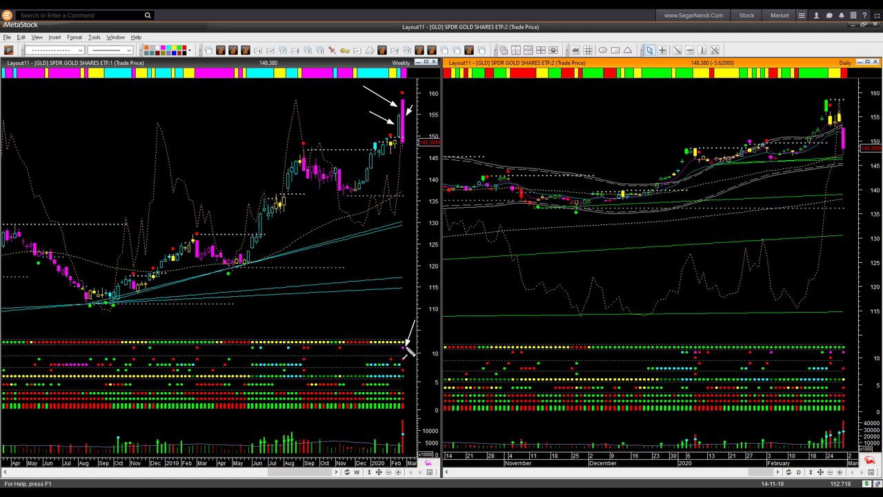
{"action": "left_click_drag", "start_coordinate": [371, 418], "coordinate": [398, 429]}
{"action": "left_click_drag", "start_coordinate": [433, 374], "coordinate": [409, 373]}
{"action": "left_click_drag", "start_coordinate": [322, 374], "coordinate": [390, 374]}
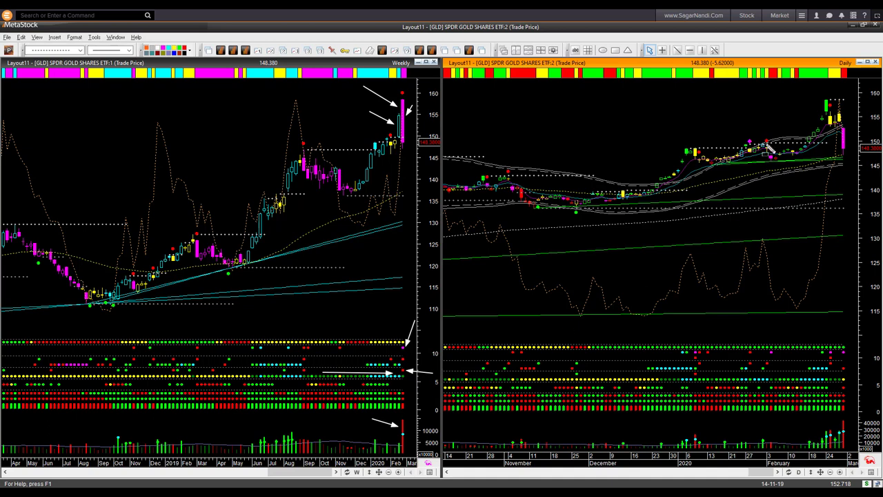
- Box the late-February high on the daily GLD chart and draw arrows for the drop, the support near 146 and a rebound
{"action": "mouse_move", "coordinate": [807, 98]}
{"action": "left_mouse_down"}
{"action": "mouse_move", "coordinate": [827, 120]}
{"action": "mouse_move", "coordinate": [819, 134]}
{"action": "mouse_move", "coordinate": [829, 131]}
{"action": "left_mouse_up"}
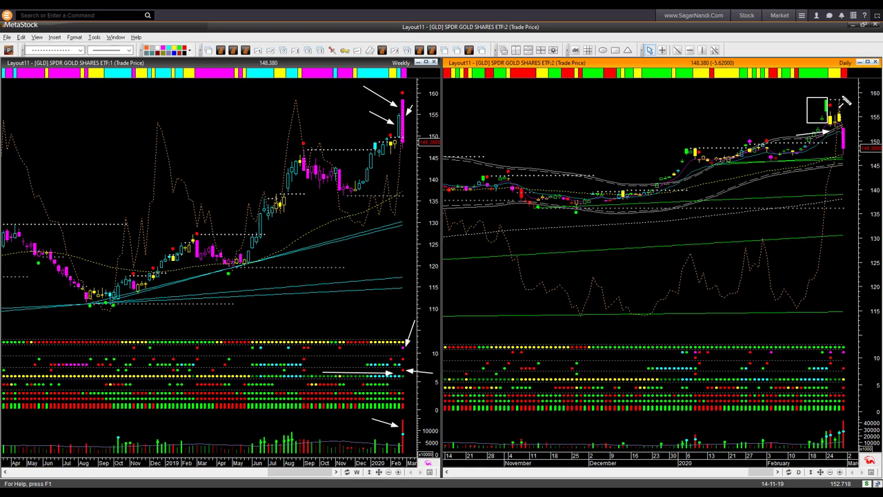
{"action": "left_click_drag", "start_coordinate": [838, 96], "coordinate": [860, 146]}
{"action": "left_click_drag", "start_coordinate": [798, 162], "coordinate": [874, 160]}
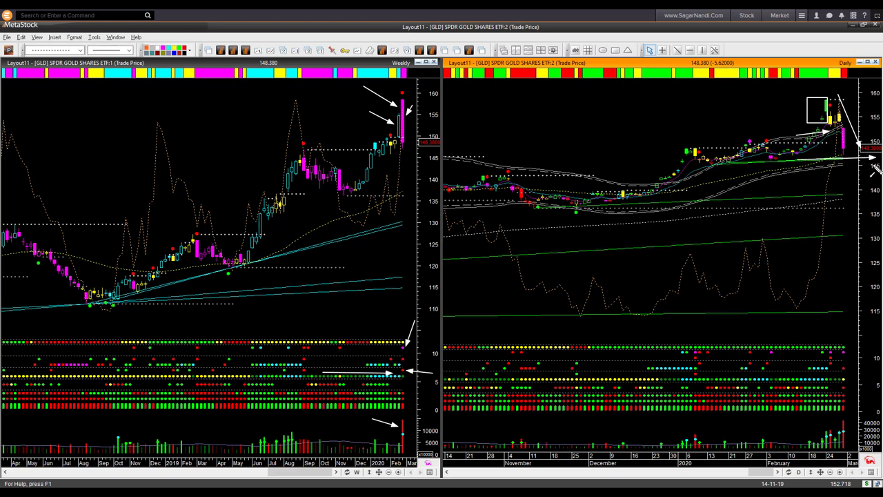
{"action": "left_click_drag", "start_coordinate": [863, 152], "coordinate": [877, 122]}
{"action": "left_click_drag", "start_coordinate": [818, 163], "coordinate": [858, 159]}
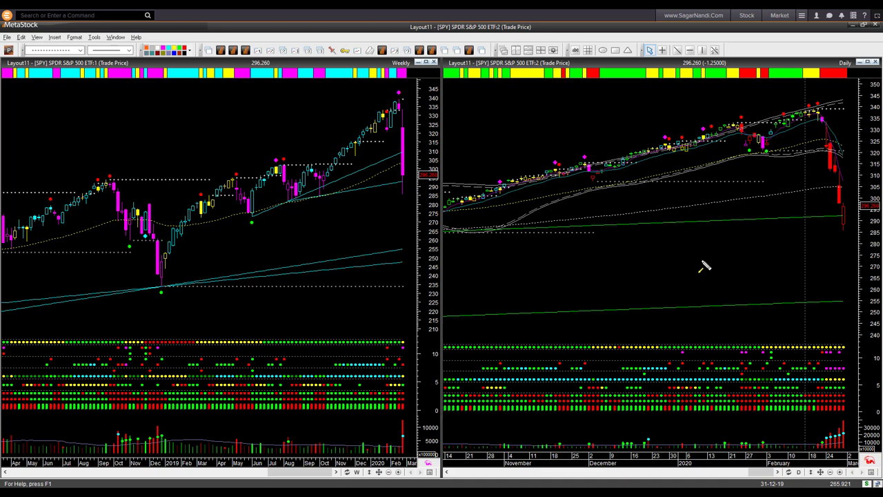
- Point yellow arrows at the February peak on both the weekly and daily SPY charts
{"action": "left_click_drag", "start_coordinate": [334, 83], "coordinate": [397, 94]}
{"action": "left_click_drag", "start_coordinate": [825, 82], "coordinate": [812, 107]}
{"action": "left_click_drag", "start_coordinate": [422, 74], "coordinate": [402, 90]}
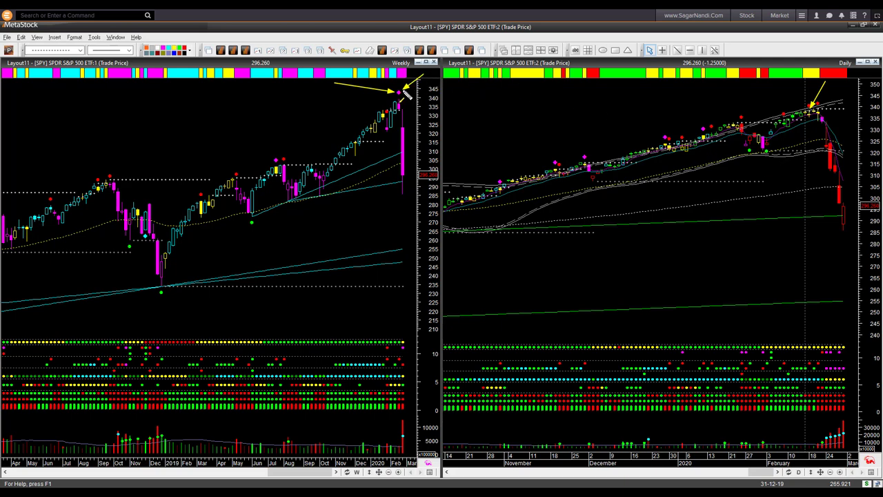
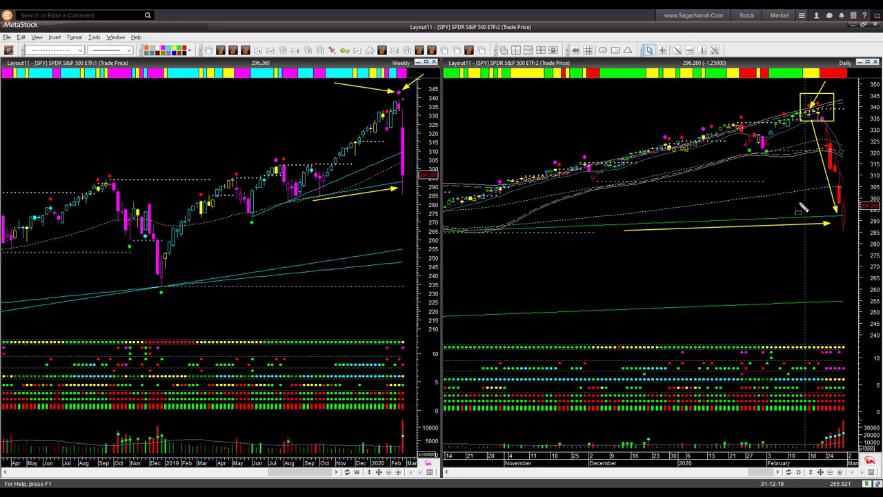
- Box the latest daily SPY candle at the support trendline and add arrows toward support on both charts and for a rebound
{"action": "left_click_drag", "start_coordinate": [816, 210], "coordinate": [861, 236]}
{"action": "left_click_drag", "start_coordinate": [837, 215], "coordinate": [854, 232]}
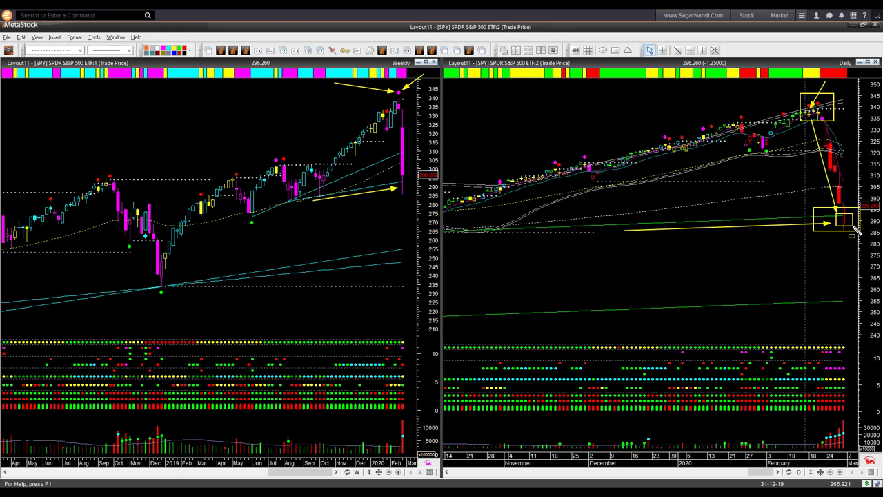
{"action": "left_click_drag", "start_coordinate": [747, 230], "coordinate": [800, 228]}
{"action": "left_click_drag", "start_coordinate": [342, 200], "coordinate": [390, 193]}
{"action": "left_click_drag", "start_coordinate": [843, 211], "coordinate": [862, 178]}
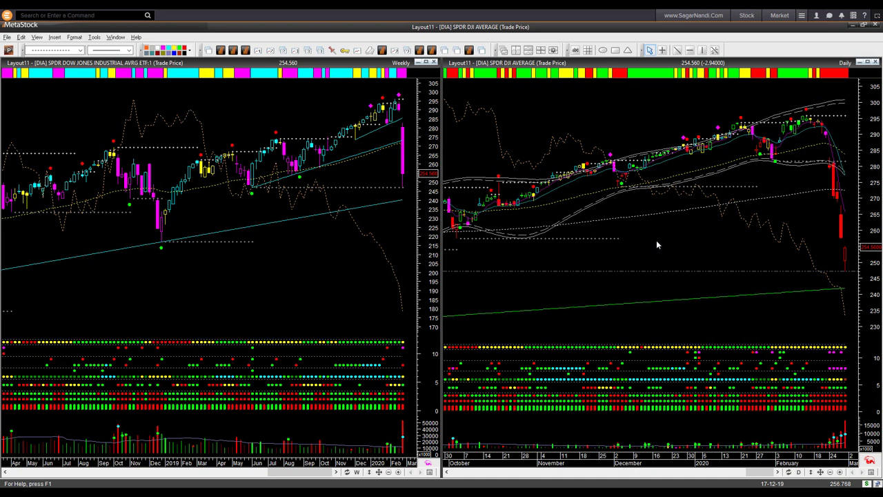
- Box the February peak on the weekly DIA chart and draw arrows down from it and across to the latest low on both charts
{"action": "left_click_drag", "start_coordinate": [385, 80], "coordinate": [410, 103]}
{"action": "left_click_drag", "start_coordinate": [405, 101], "coordinate": [418, 185]}
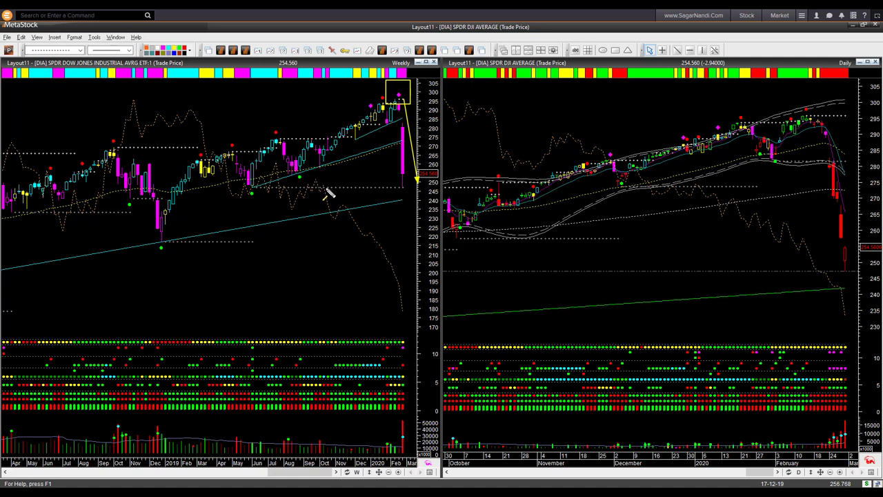
{"action": "left_click_drag", "start_coordinate": [327, 187], "coordinate": [397, 189]}
{"action": "left_click_drag", "start_coordinate": [481, 271], "coordinate": [838, 274]}
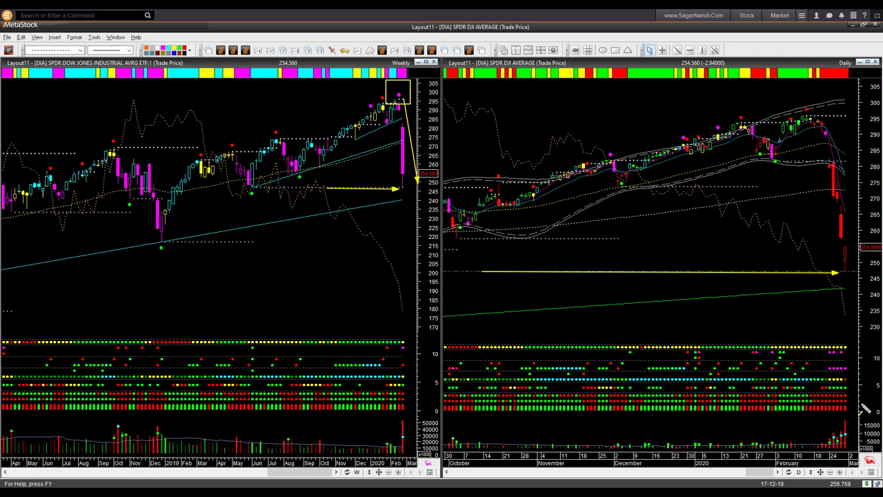
- Add arrows at the latest volume bar and latest low on the daily DIA chart, plus upward arrows for a rebound
{"action": "left_click_drag", "start_coordinate": [861, 404], "coordinate": [852, 425]}
{"action": "left_click_drag", "start_coordinate": [832, 276], "coordinate": [836, 248]}
{"action": "left_click_drag", "start_coordinate": [808, 282], "coordinate": [837, 278]}
{"action": "left_click_drag", "start_coordinate": [856, 284], "coordinate": [860, 224]}
{"action": "left_click_drag", "start_coordinate": [857, 254], "coordinate": [869, 233]}
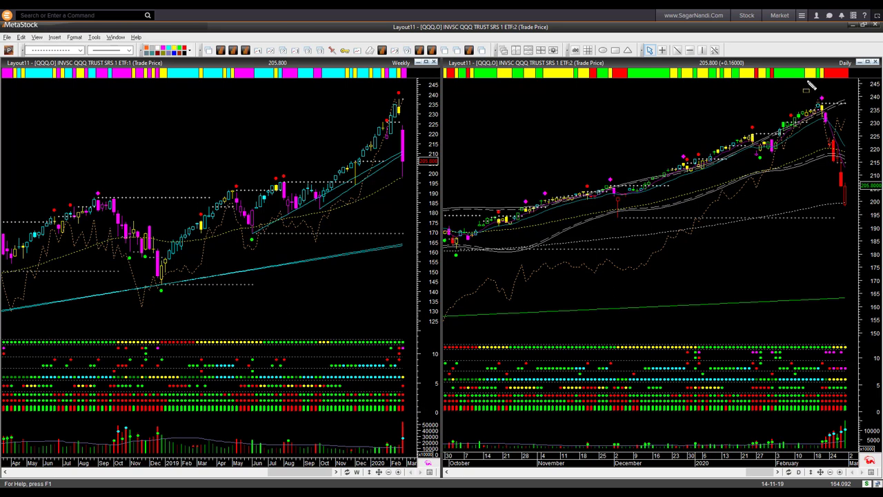
- Box the February peak on the daily QQQ chart and draw arrows down from it and across to the latest low
{"action": "left_click_drag", "start_coordinate": [816, 93], "coordinate": [831, 109]}
{"action": "mouse_move", "coordinate": [823, 107]}
{"action": "left_mouse_down"}
{"action": "mouse_move", "coordinate": [842, 137]}
{"action": "mouse_move", "coordinate": [854, 194]}
{"action": "left_mouse_up"}
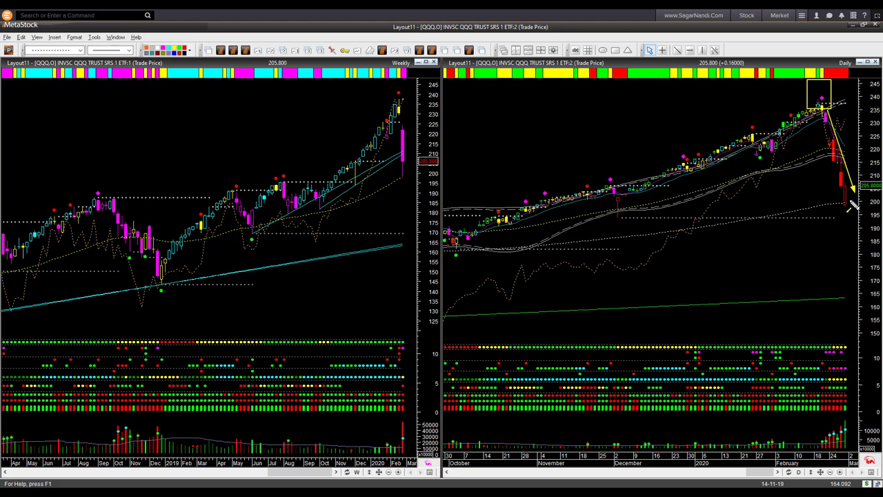
{"action": "left_click_drag", "start_coordinate": [697, 234], "coordinate": [836, 209]}
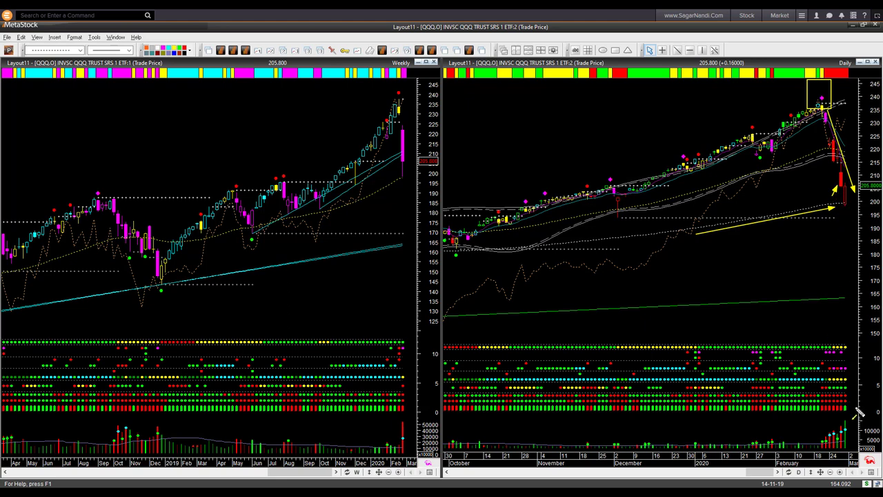
- Point arrows at the latest daily QQQ volume bar and the latest weekly candle's low, and draw a rebound arrow on the daily chart
{"action": "mouse_move", "coordinate": [860, 417]}
{"action": "left_mouse_down"}
{"action": "mouse_move", "coordinate": [858, 409]}
{"action": "mouse_move", "coordinate": [854, 441]}
{"action": "left_mouse_up"}
{"action": "left_click_drag", "start_coordinate": [363, 203], "coordinate": [406, 184]}
{"action": "left_click_drag", "start_coordinate": [859, 188], "coordinate": [873, 164]}
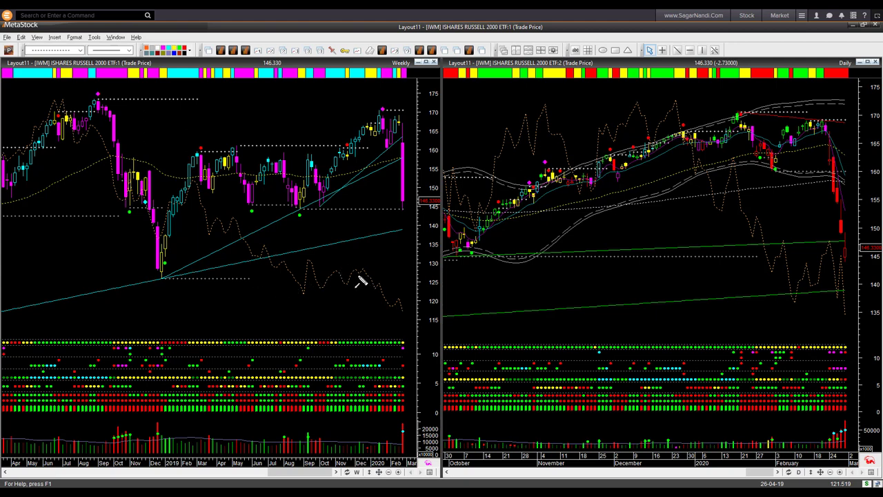
- Draw an arrow along the falling dashed indicator line on the weekly IWM chart and box the latest daily candle
{"action": "left_click_drag", "start_coordinate": [358, 276], "coordinate": [404, 325]}
{"action": "left_click_drag", "start_coordinate": [820, 234], "coordinate": [864, 268]}
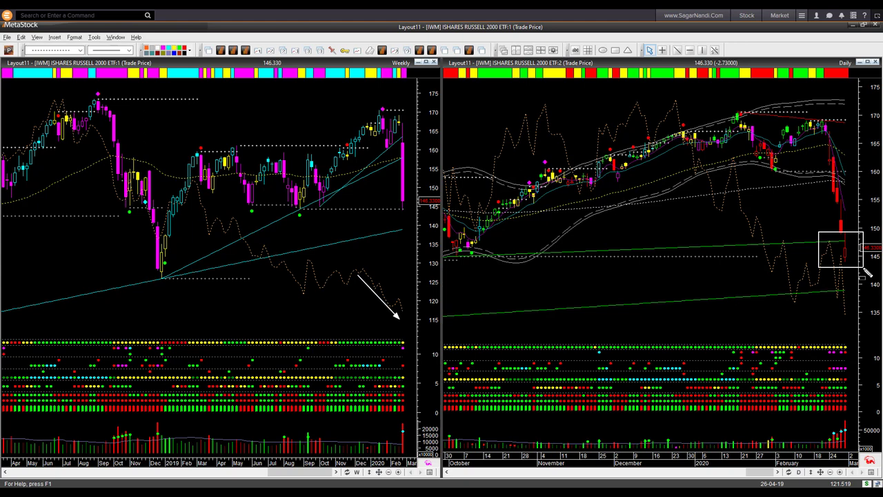
- Draw horizontal support arrows toward the latest candle on both IWM charts and an upward rebound arrow from the daily box
{"action": "left_click_drag", "start_coordinate": [689, 248], "coordinate": [811, 249]}
{"action": "left_click_drag", "start_coordinate": [322, 212], "coordinate": [413, 217]}
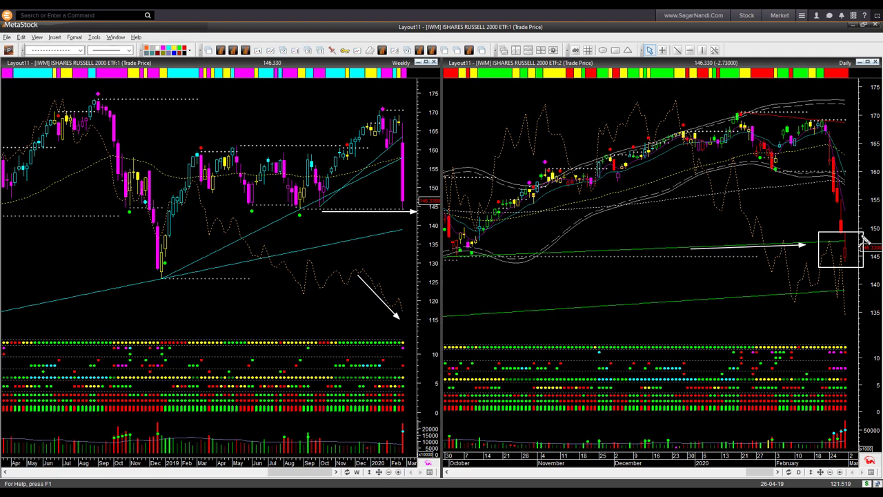
{"action": "left_click_drag", "start_coordinate": [855, 237], "coordinate": [871, 207]}
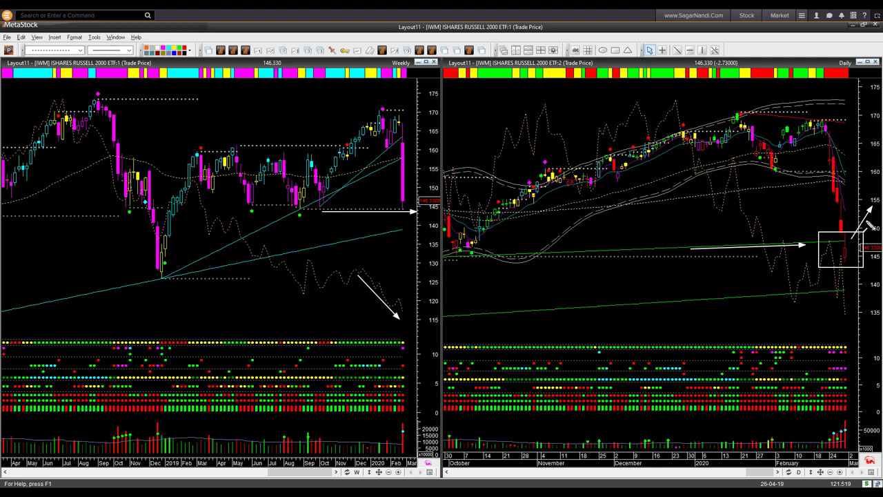